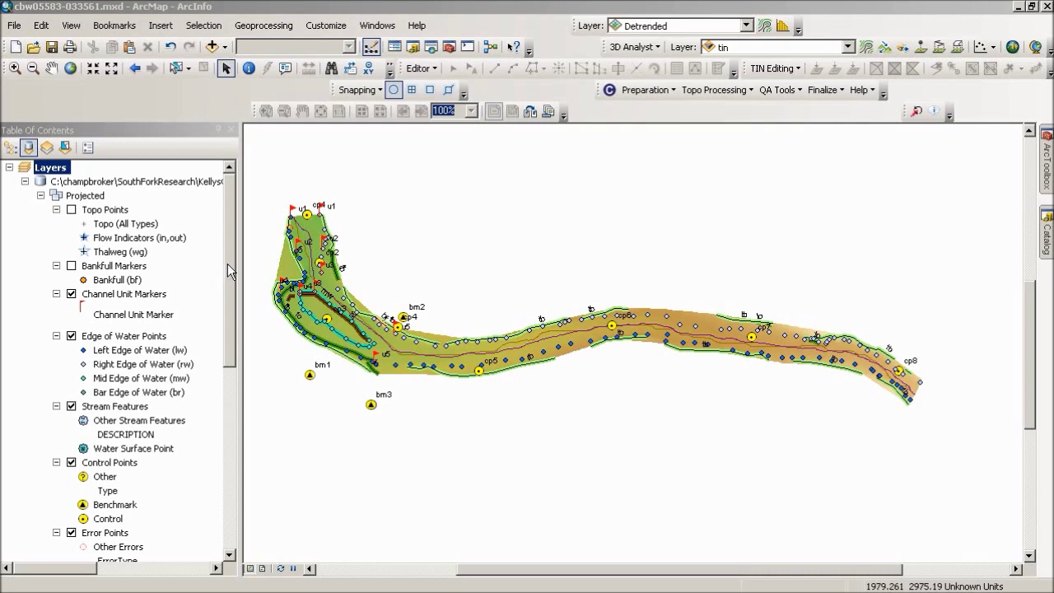
{"action": "left_click", "coordinate": [228, 296]}
{"action": "left_click_drag", "start_coordinate": [228, 296], "coordinate": [220, 451]}
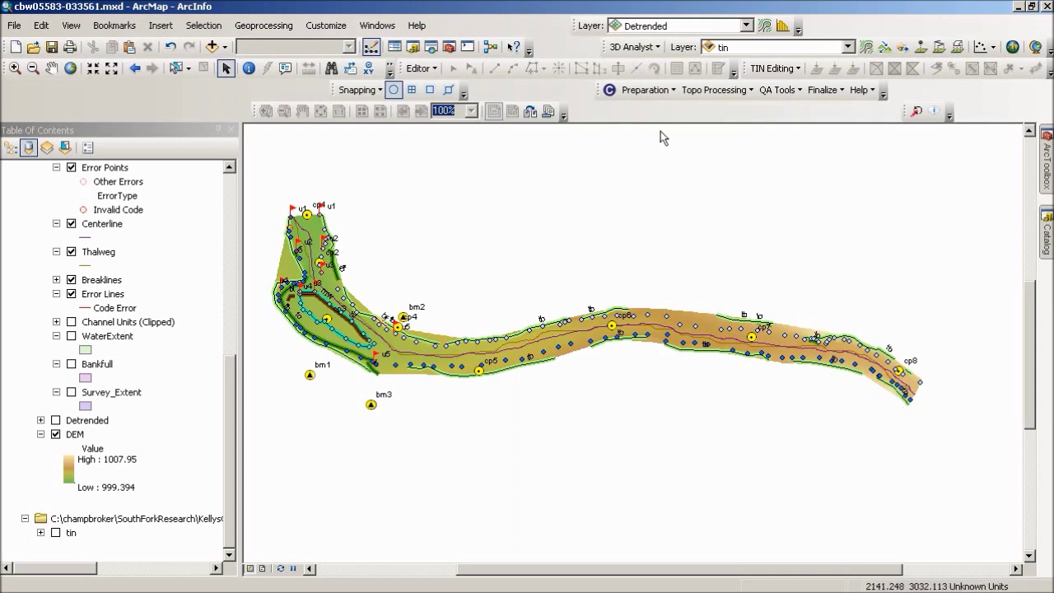
{"action": "left_click", "coordinate": [435, 69]}
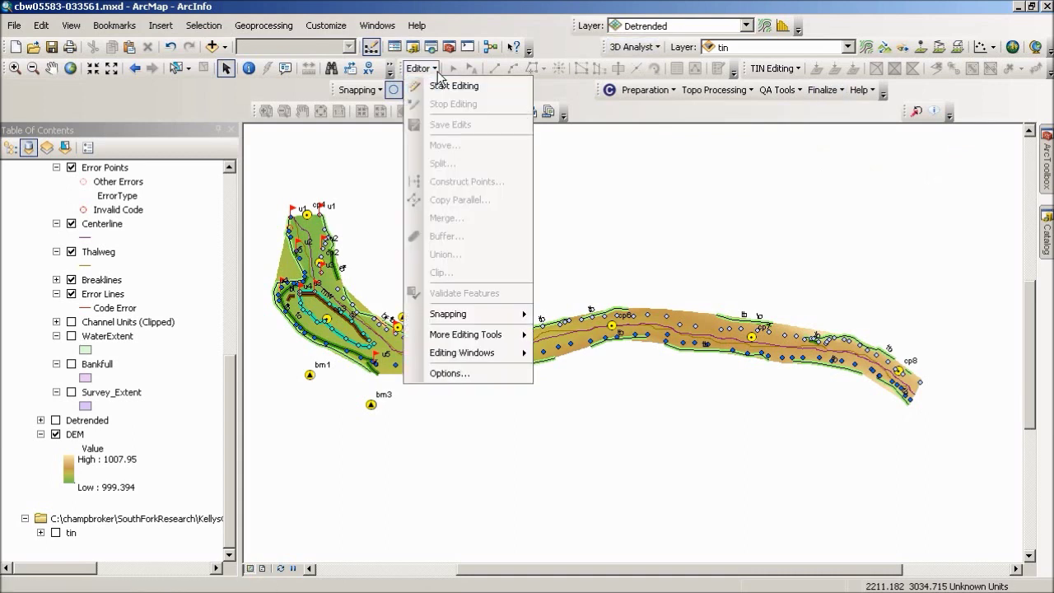
{"action": "left_click", "coordinate": [435, 70]}
{"action": "left_click", "coordinate": [734, 73]}
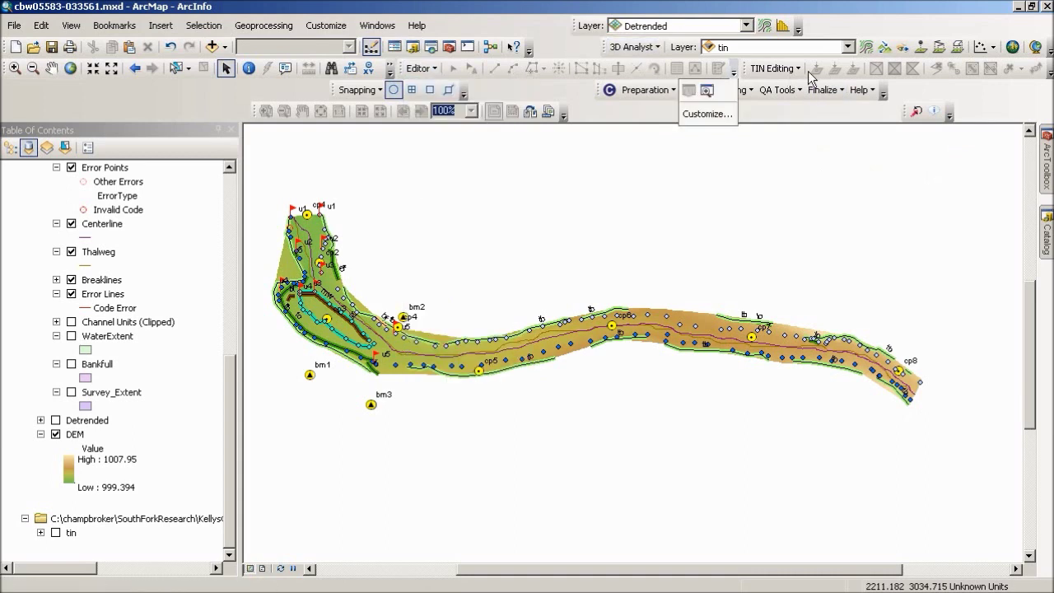
{"action": "left_click", "coordinate": [799, 71]}
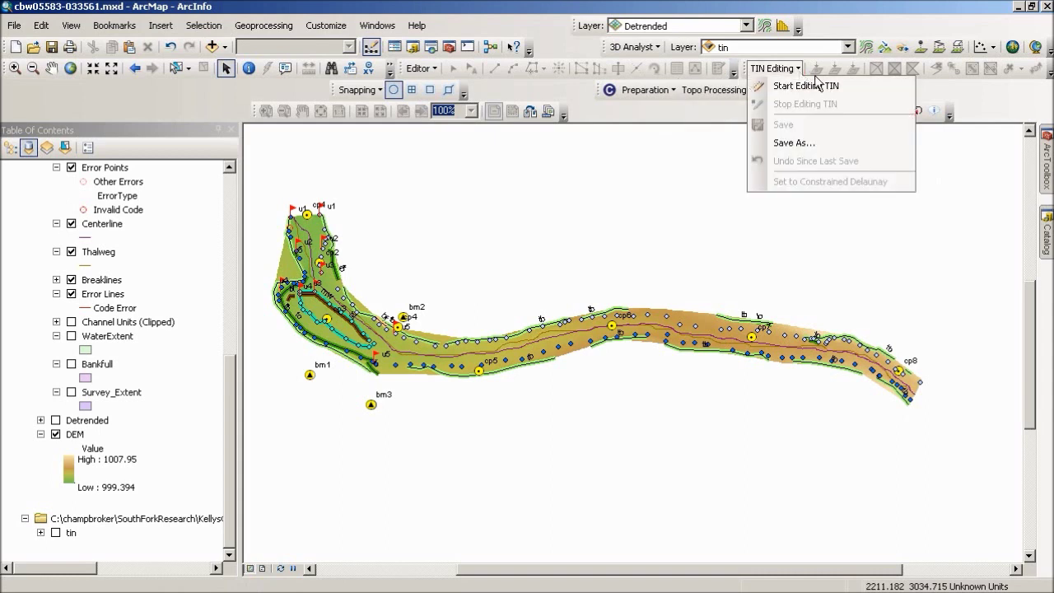
{"action": "left_click", "coordinate": [790, 85]}
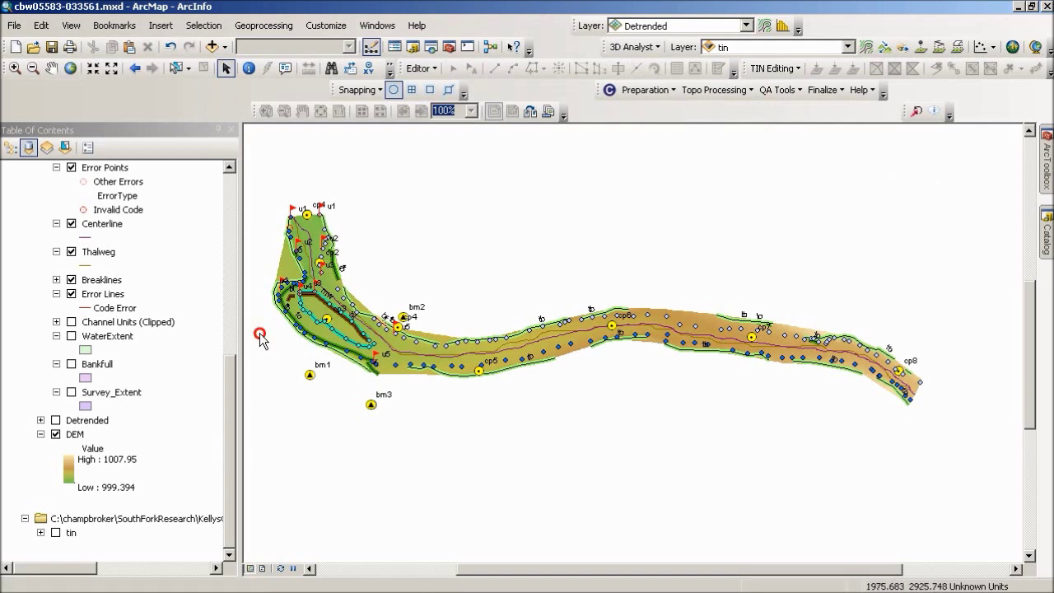
- Check the full path of the survey geodatabase in the layer list, widening the list temporarily
{"action": "key", "text": "Home"}
{"action": "left_click_drag", "start_coordinate": [240, 272], "coordinate": [590, 272]}
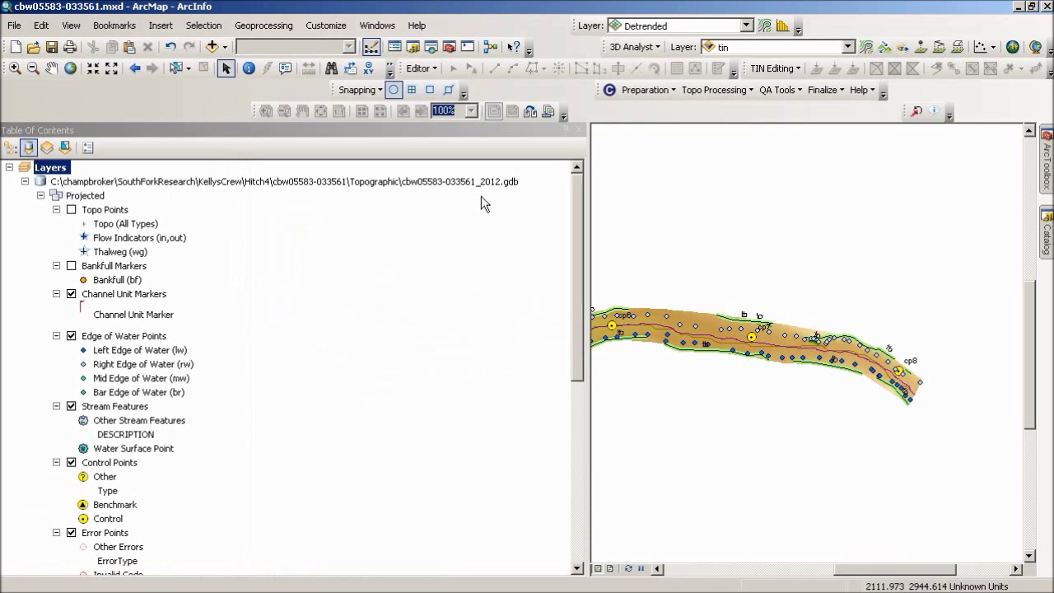
{"action": "left_click_drag", "start_coordinate": [590, 243], "coordinate": [216, 275]}
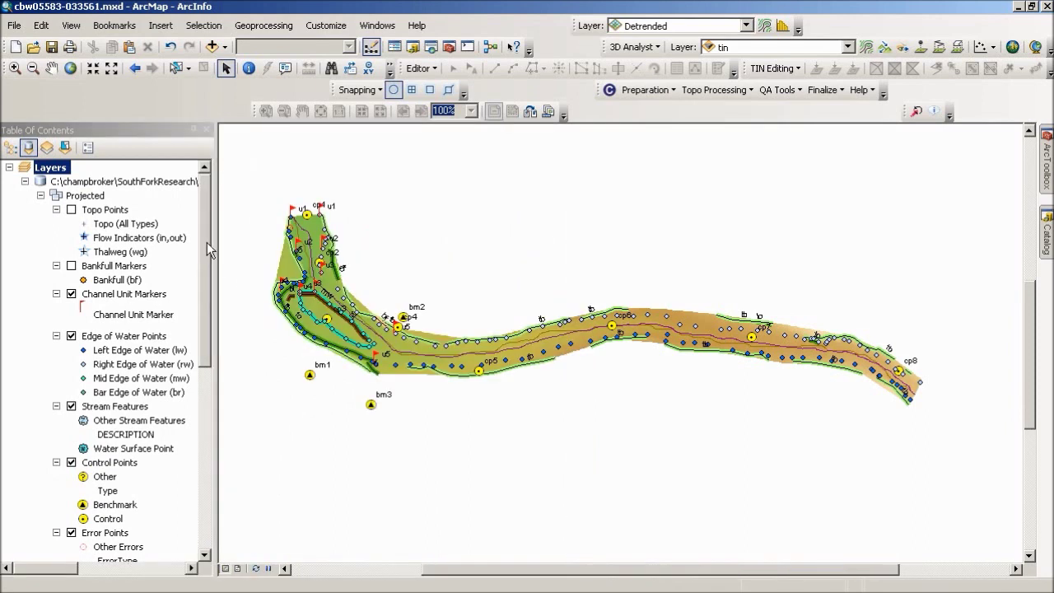
- Examine the WaterExtent polygon's coverage by showing the layer and hiding it again
{"action": "mouse_move", "coordinate": [206, 242]}
{"action": "left_mouse_down"}
{"action": "mouse_move", "coordinate": [176, 341]}
{"action": "mouse_move", "coordinate": [176, 424]}
{"action": "left_mouse_up"}
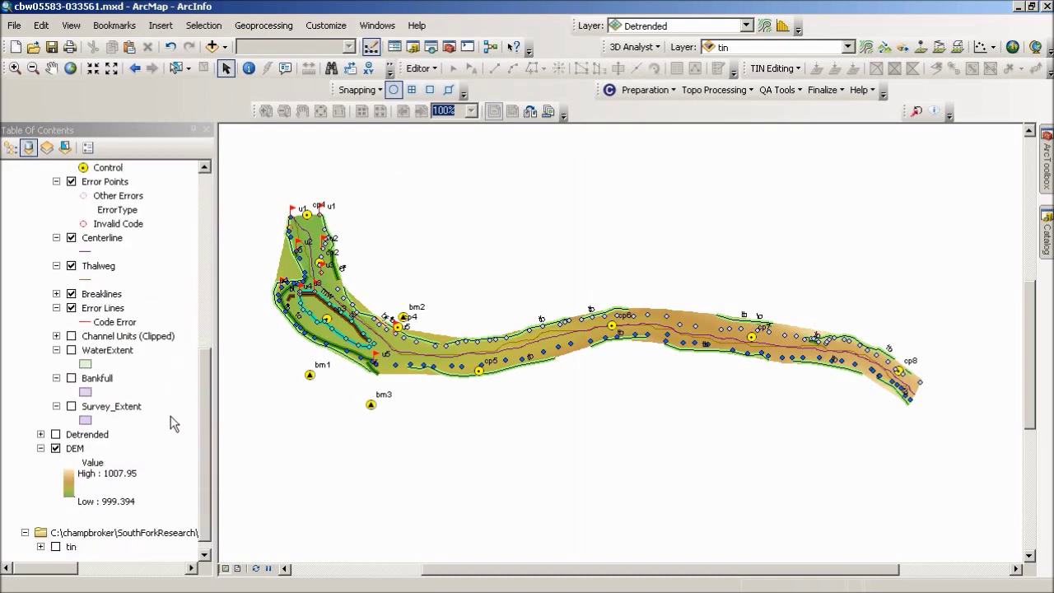
{"action": "left_click", "coordinate": [71, 350]}
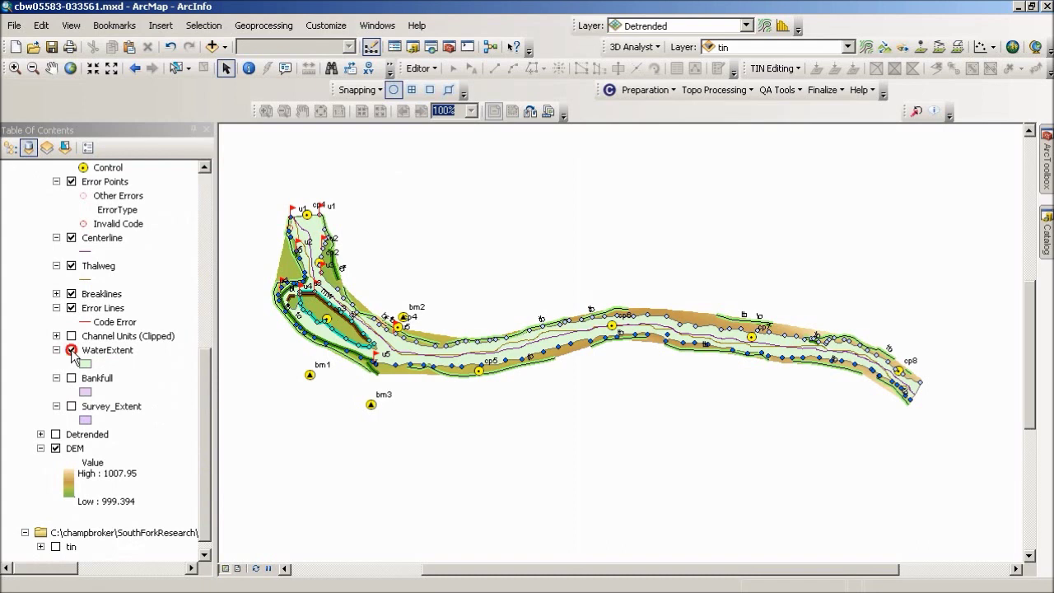
{"action": "left_click", "coordinate": [70, 350]}
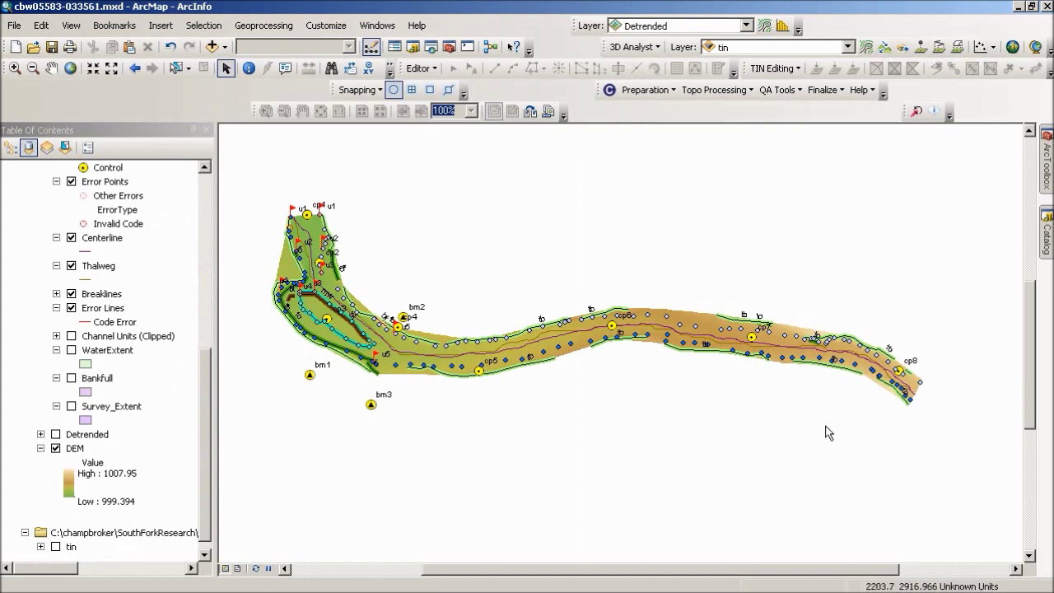
{"action": "left_click_drag", "start_coordinate": [203, 456], "coordinate": [196, 319]}
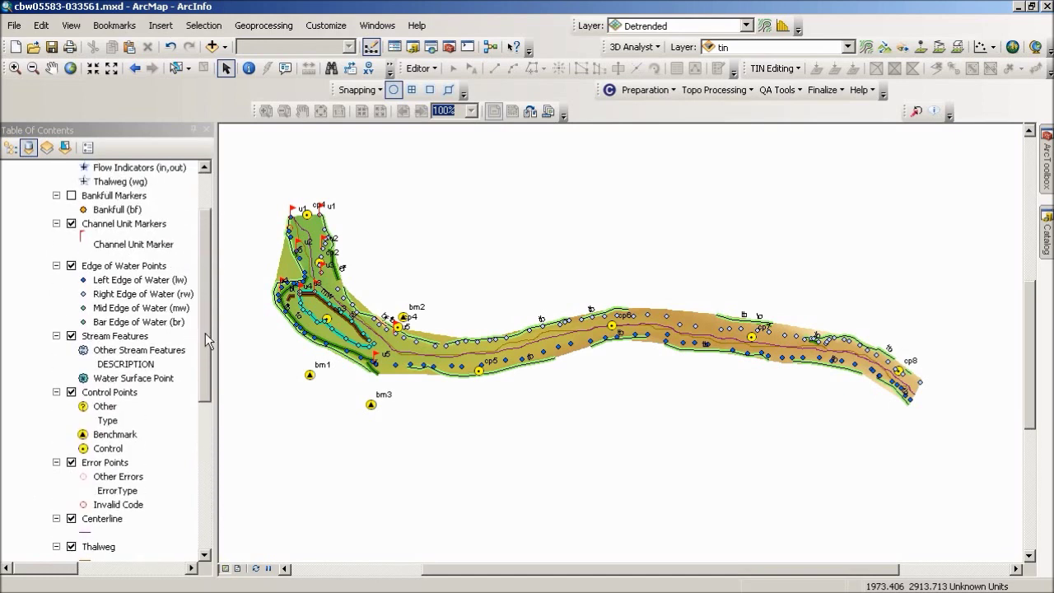
{"action": "left_click_drag", "start_coordinate": [209, 332], "coordinate": [185, 455]}
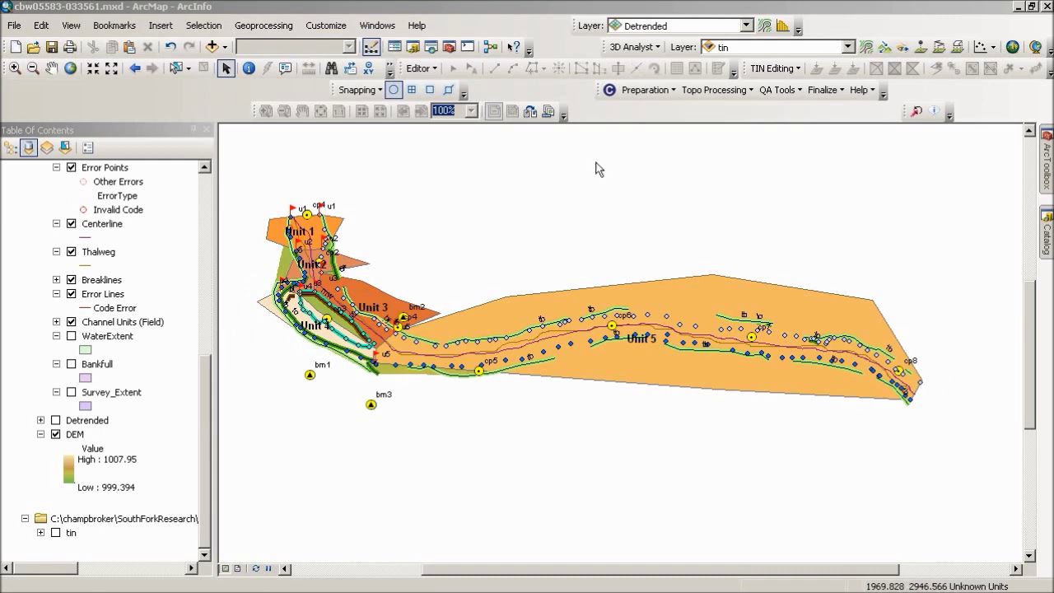
{"action": "left_click", "coordinate": [723, 92]}
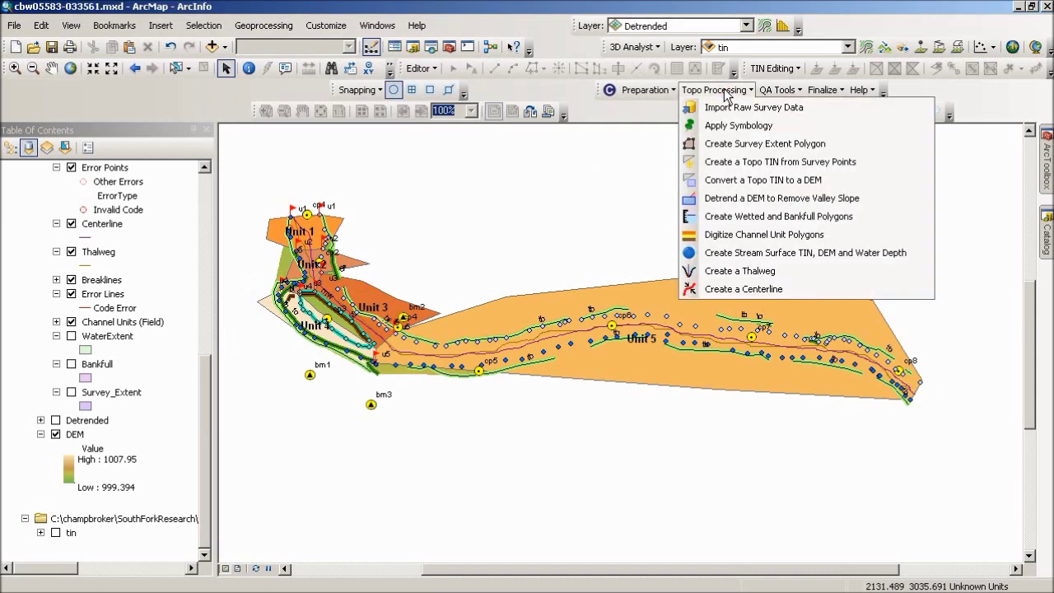
{"action": "left_click", "coordinate": [734, 258]}
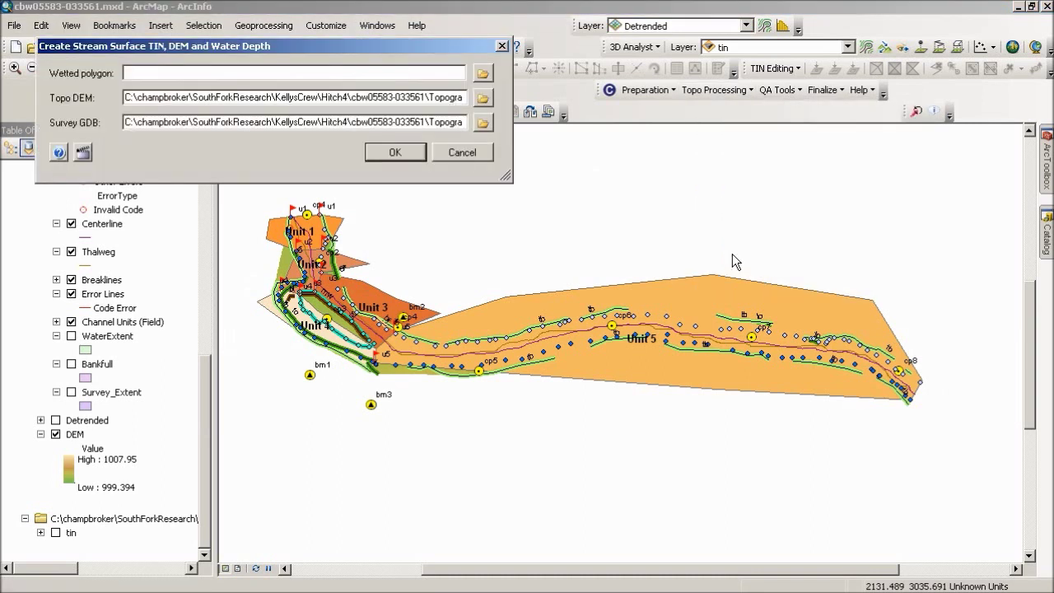
{"action": "left_click", "coordinate": [483, 74]}
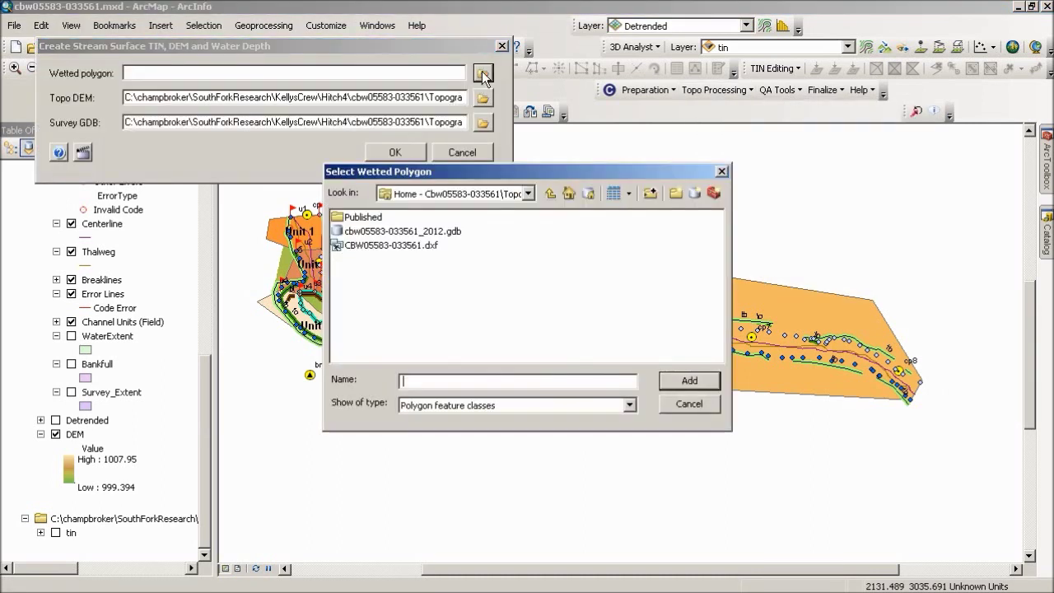
{"action": "double_click", "coordinate": [427, 232]}
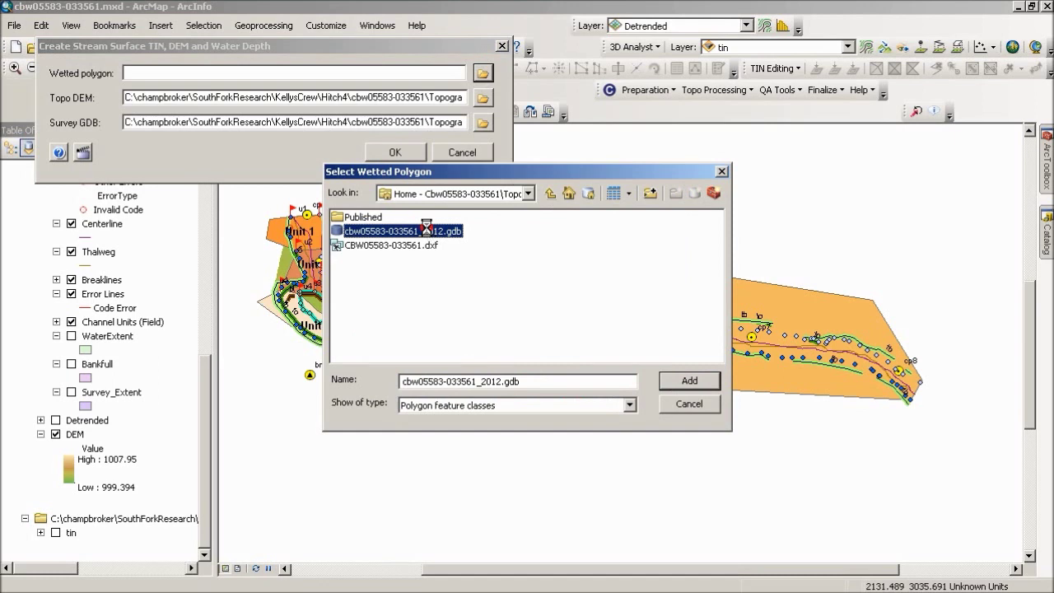
{"action": "double_click", "coordinate": [362, 217]}
{"action": "left_click", "coordinate": [371, 274]}
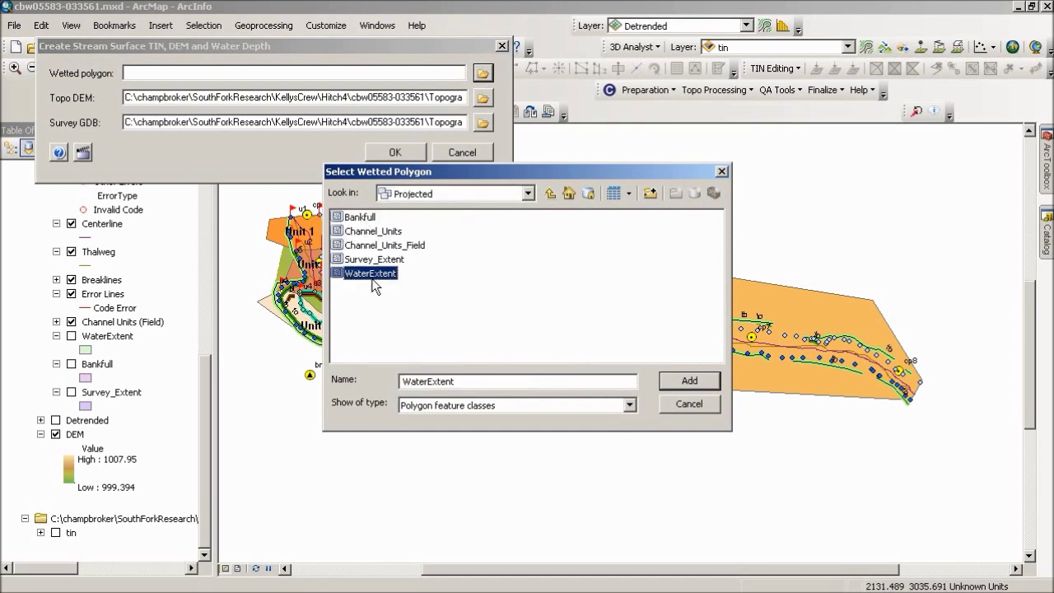
{"action": "left_click", "coordinate": [689, 381]}
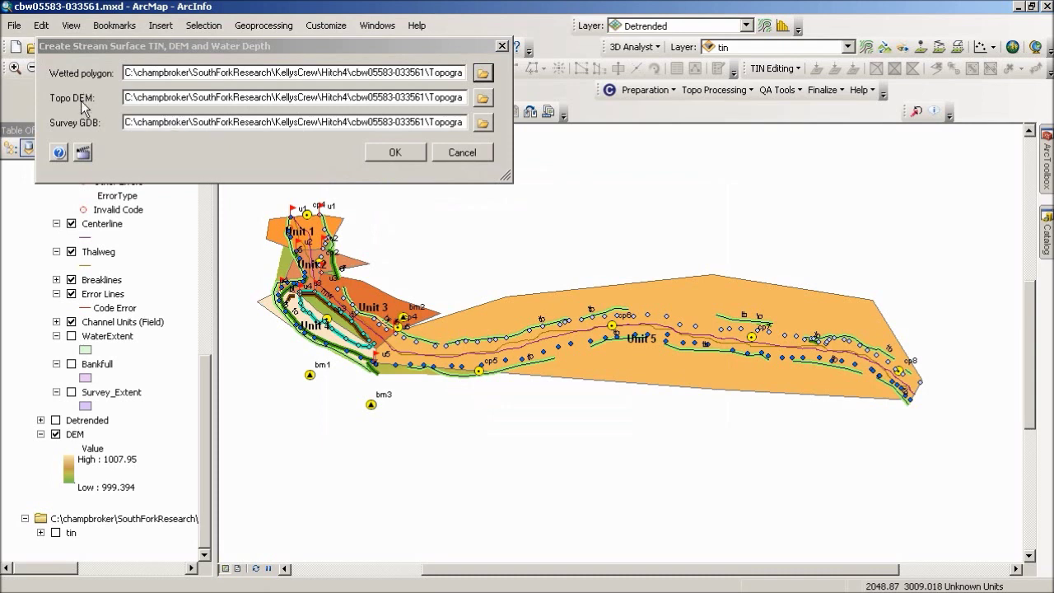
{"action": "left_click", "coordinate": [411, 151]}
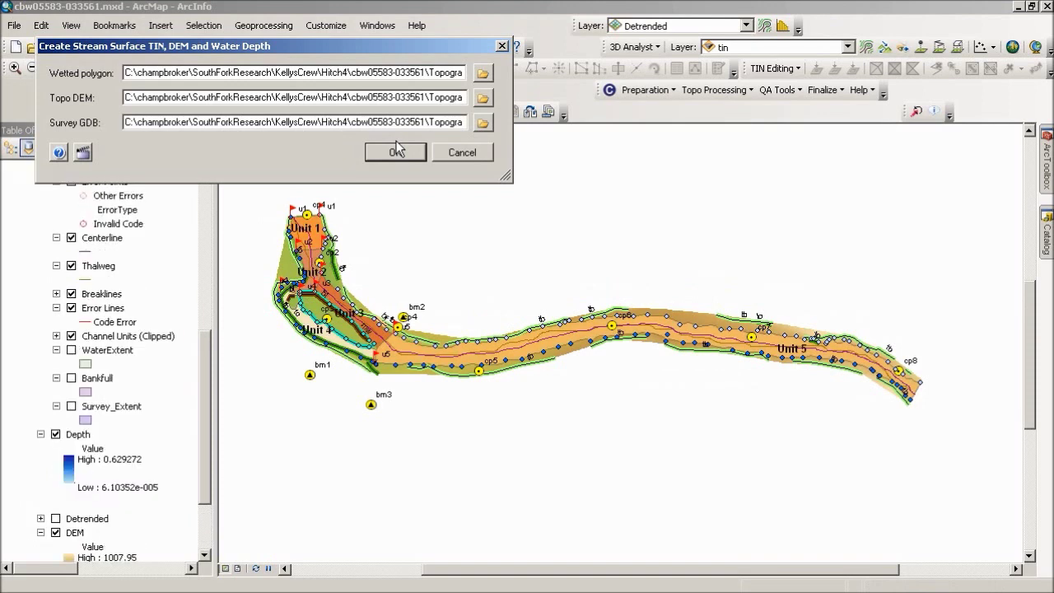
{"action": "left_click", "coordinate": [396, 148]}
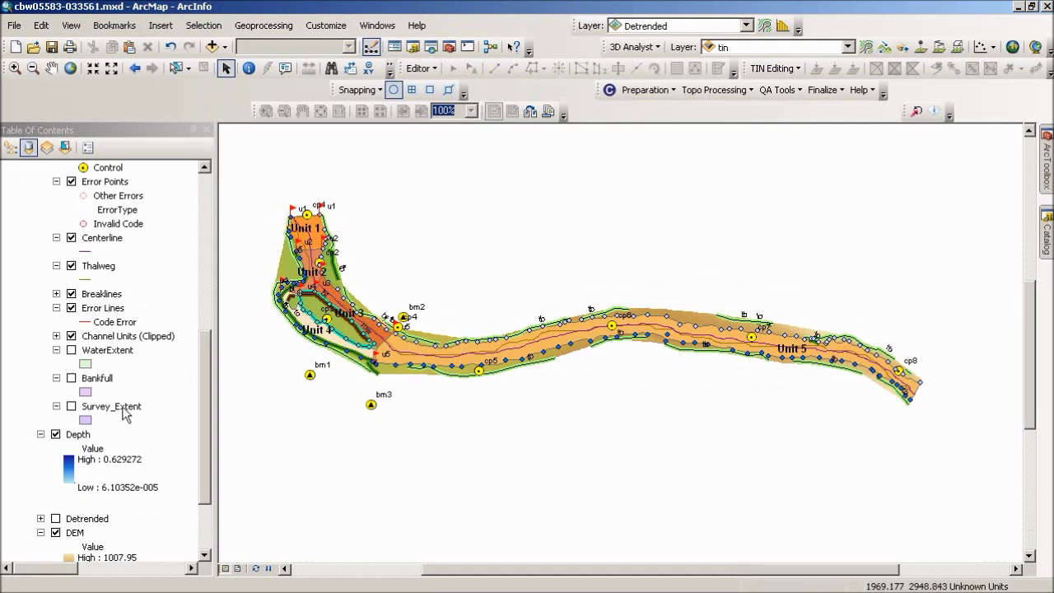
- Hide the Channel Units (Clipped) layer to uncover the Depth raster on the map
{"action": "scroll", "coordinate": [203, 412], "scroll_direction": "down", "scroll_amount": 2}
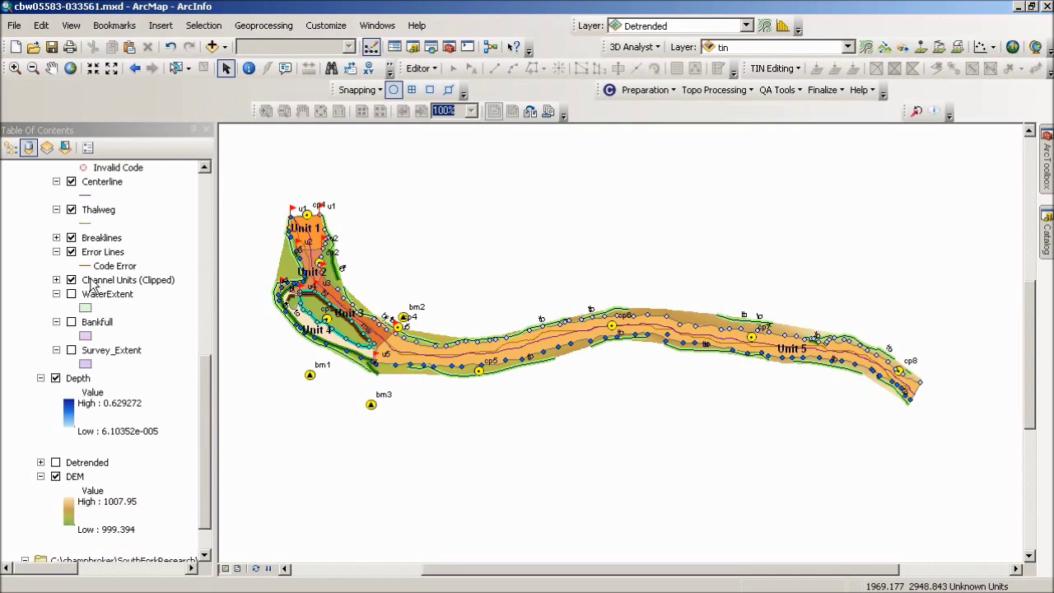
{"action": "left_click", "coordinate": [72, 281]}
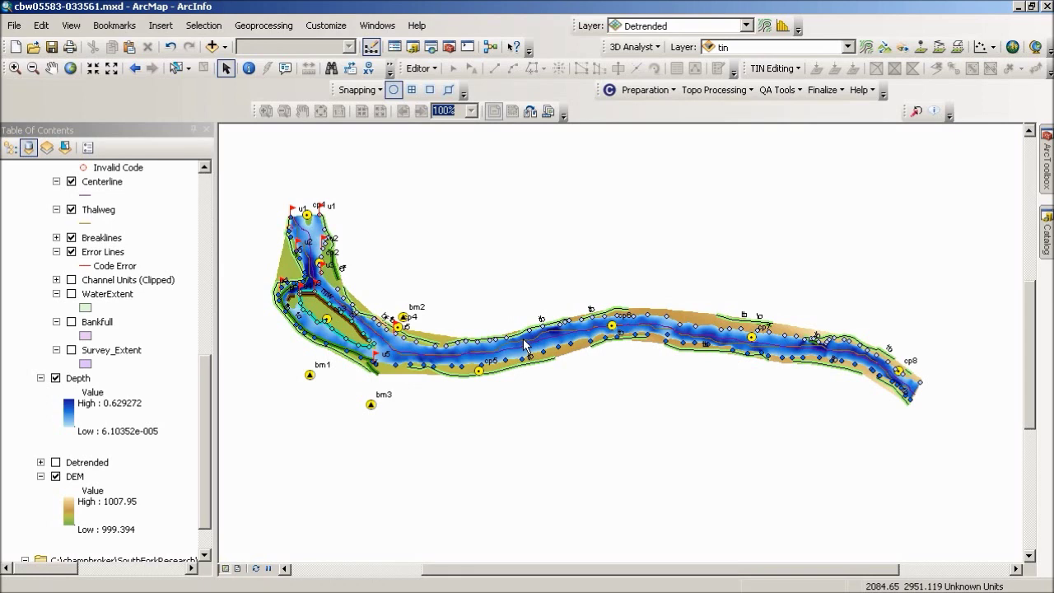
{"action": "left_click", "coordinate": [204, 495]}
{"action": "left_click_drag", "start_coordinate": [204, 495], "coordinate": [225, 414]}
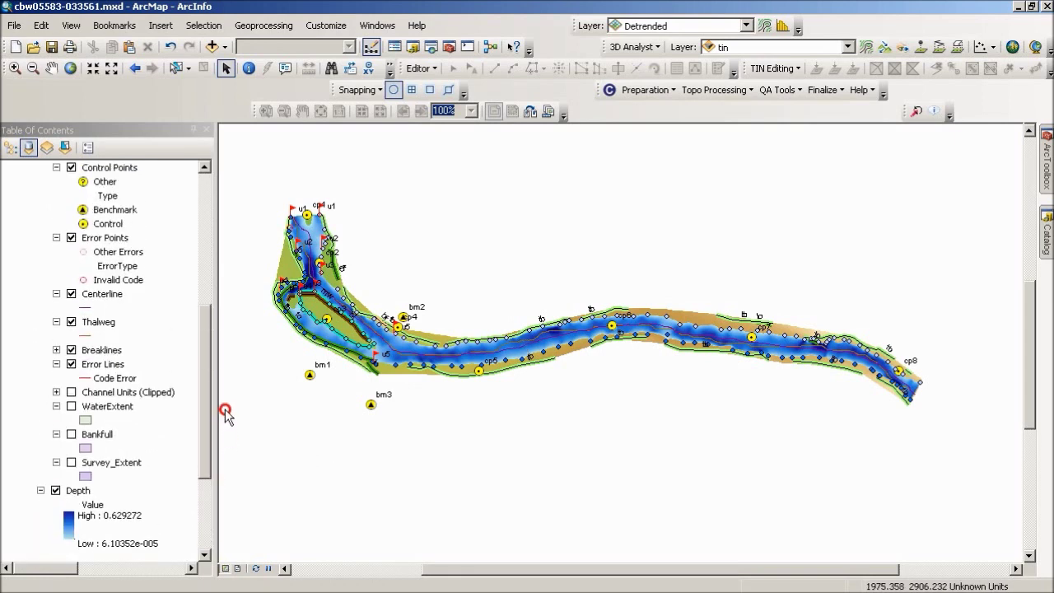
- Add the wsetin1 water surface TIN from the survey's topographic folder to the map
{"action": "left_click", "coordinate": [210, 45]}
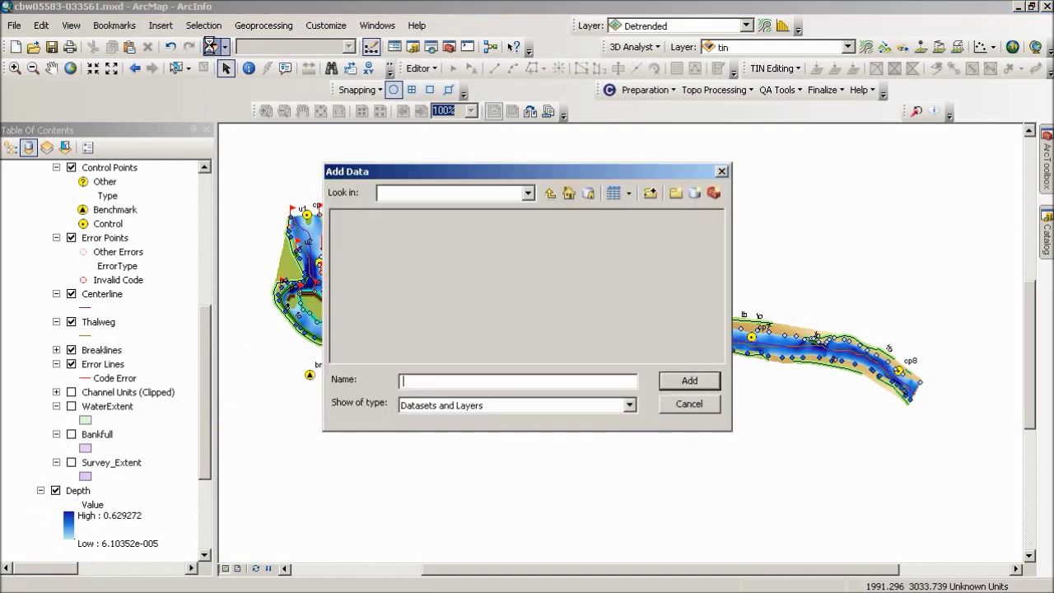
{"action": "left_click", "coordinate": [549, 195]}
{"action": "left_click", "coordinate": [548, 194]}
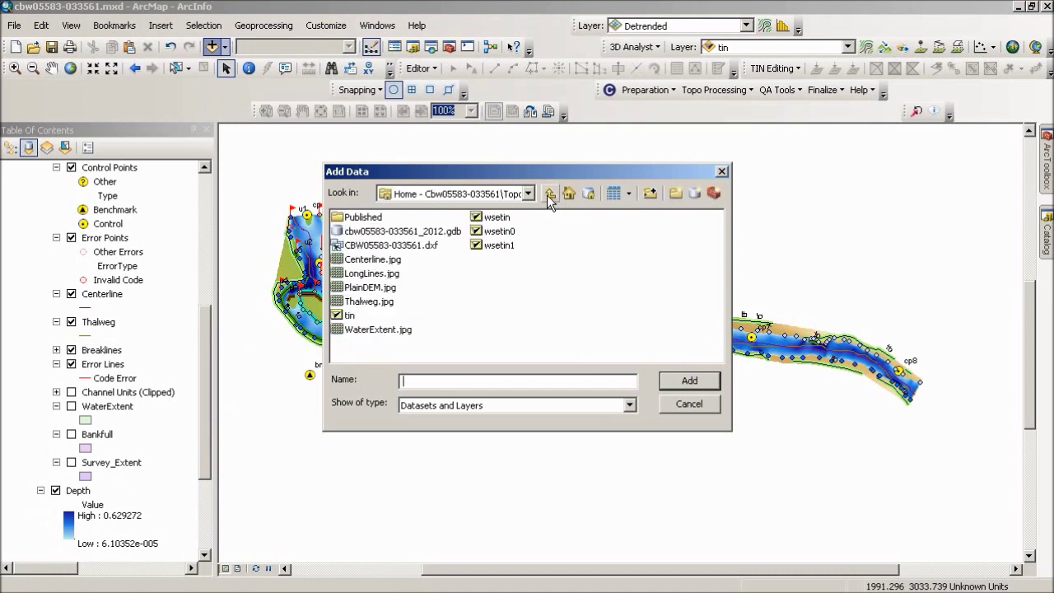
{"action": "left_click", "coordinate": [493, 245]}
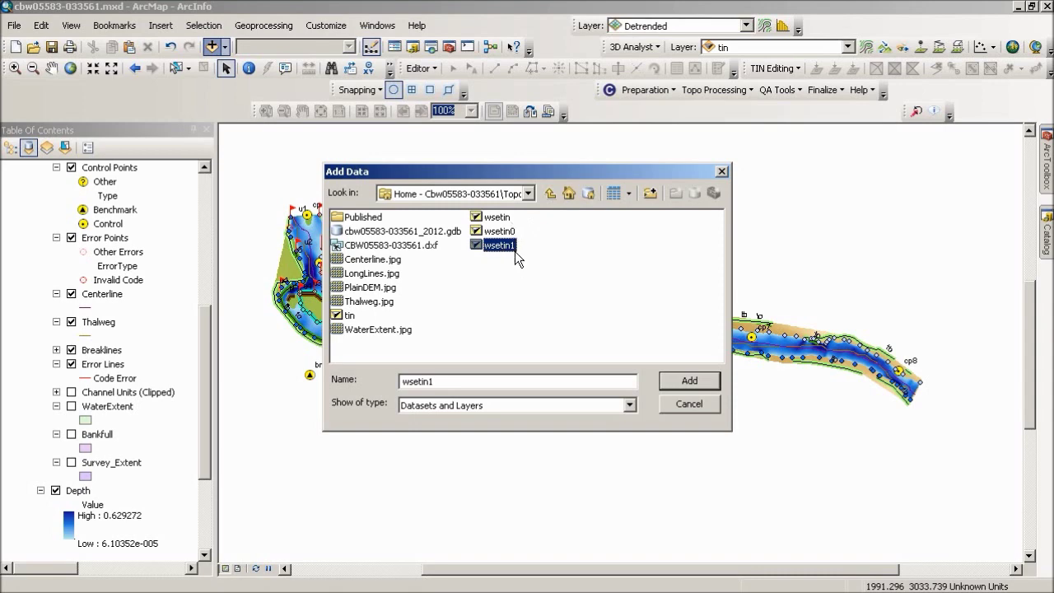
{"action": "left_click", "coordinate": [695, 380]}
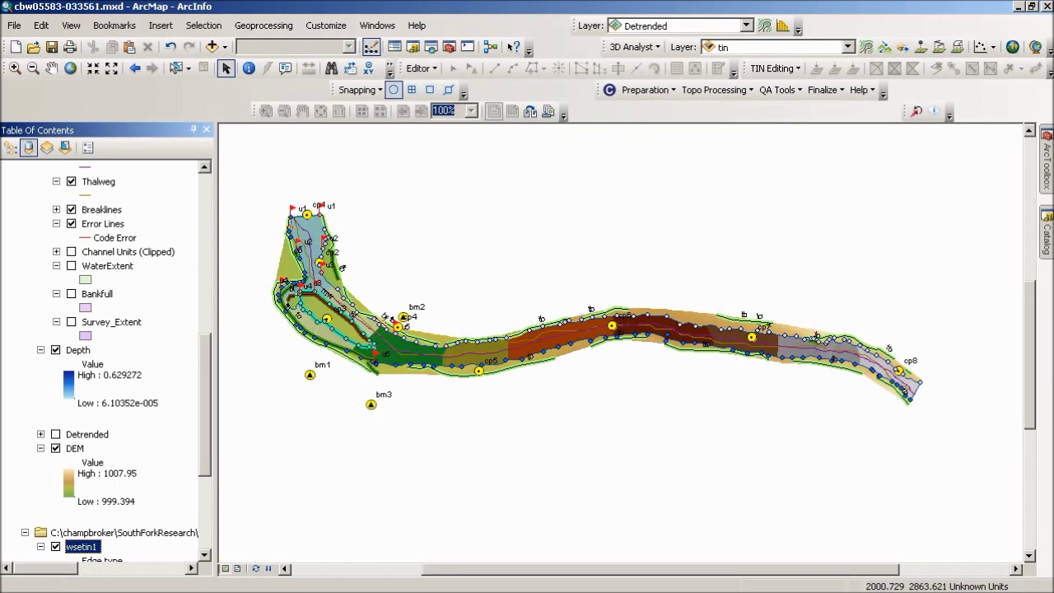
- Bring up the Windows Start menu
{"action": "left_click", "coordinate": [24, 584]}
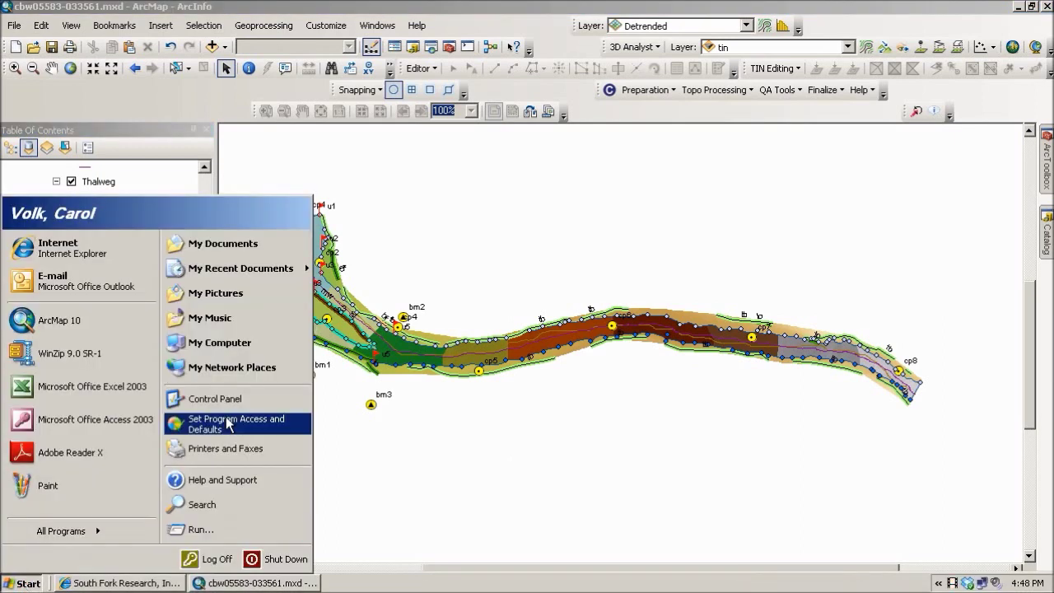